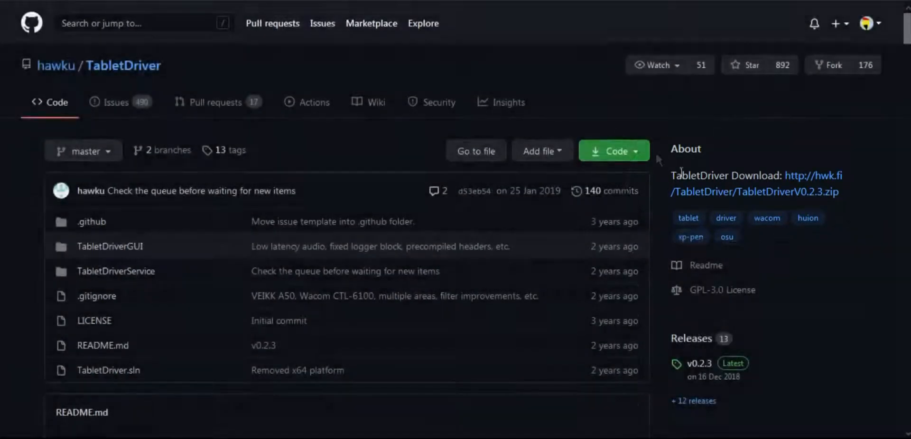
Download TabletDriverV0.2.3.zip from the link in the repository description, save it and extract the archive.
click(702, 191)
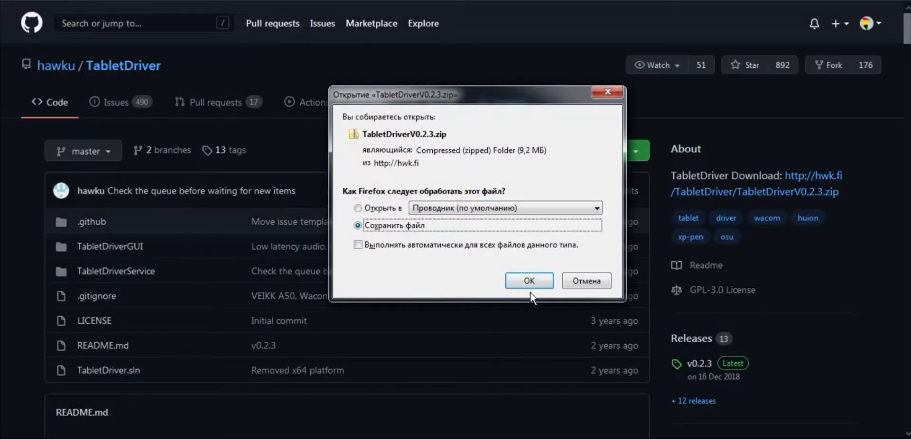
click(531, 285)
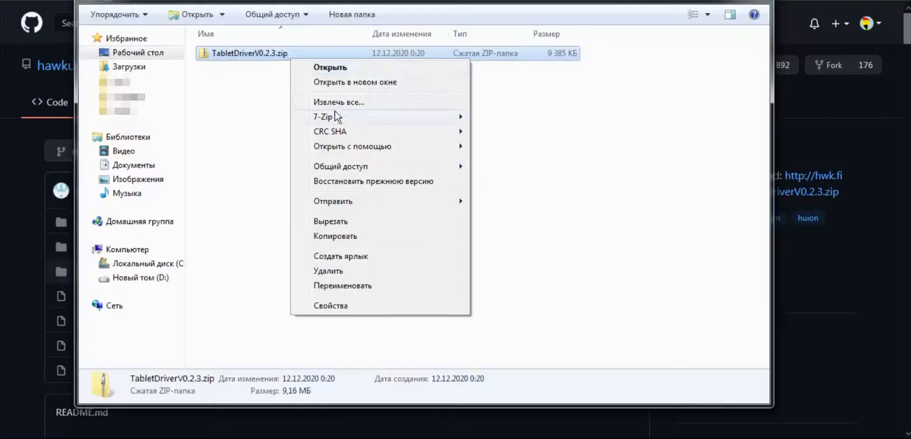
mouse_move(336, 118)
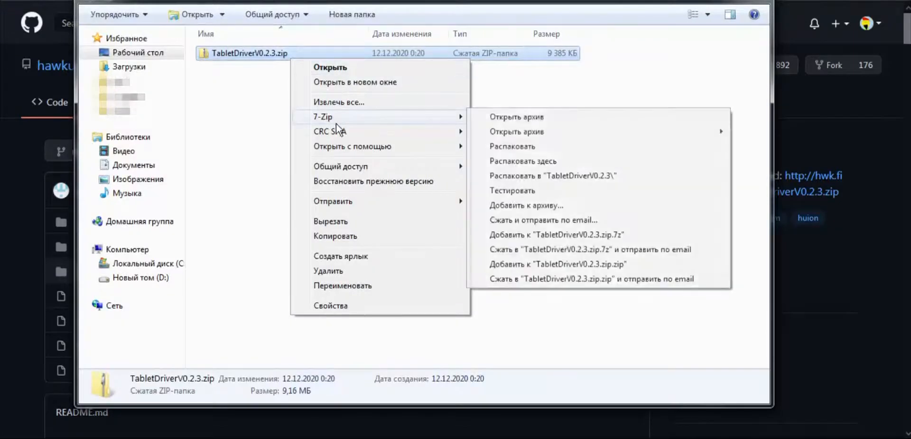
click(510, 157)
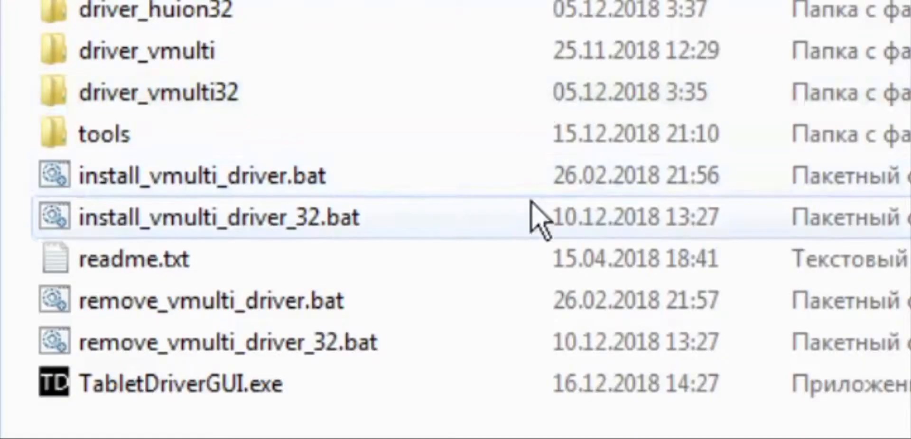
Run install_vmulti_driver.bat from the extracted folder and confirm the vmulti driver installation.
double_click(529, 175)
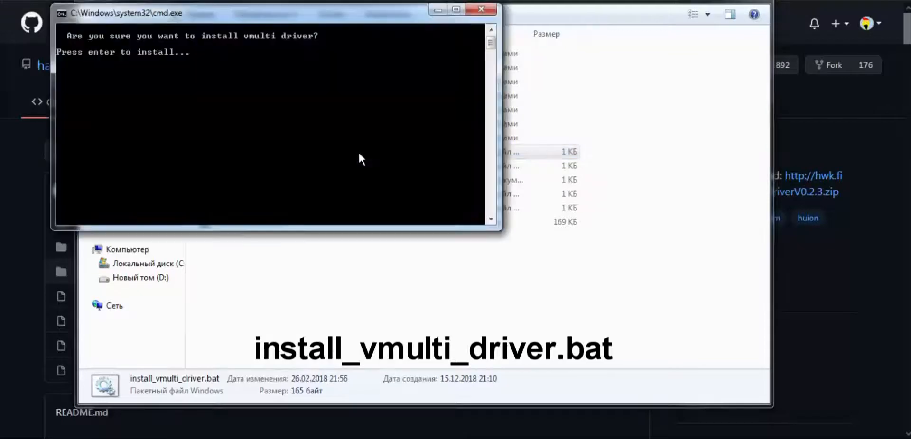
key(Return)
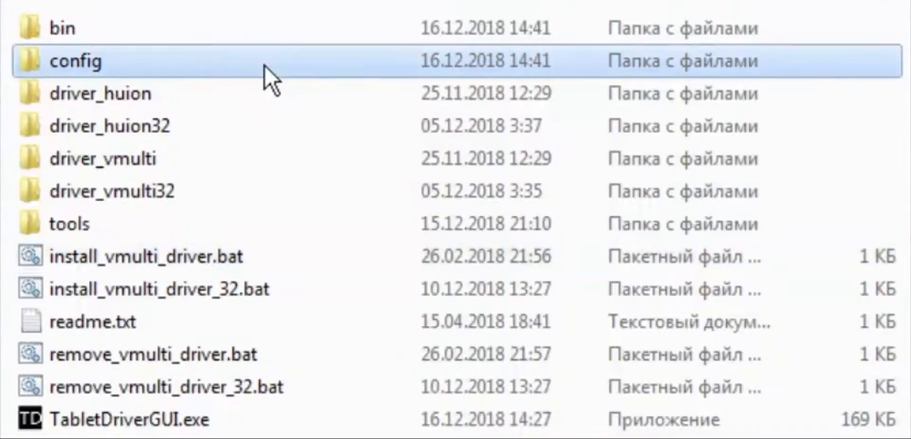
Open the config folder's tablet file as text and append the Gaomon S620 definition, with HIDTablet 0x256C 0x006D 0xFF00 0x0001 and a USBTablet entry.
double_click(265, 66)
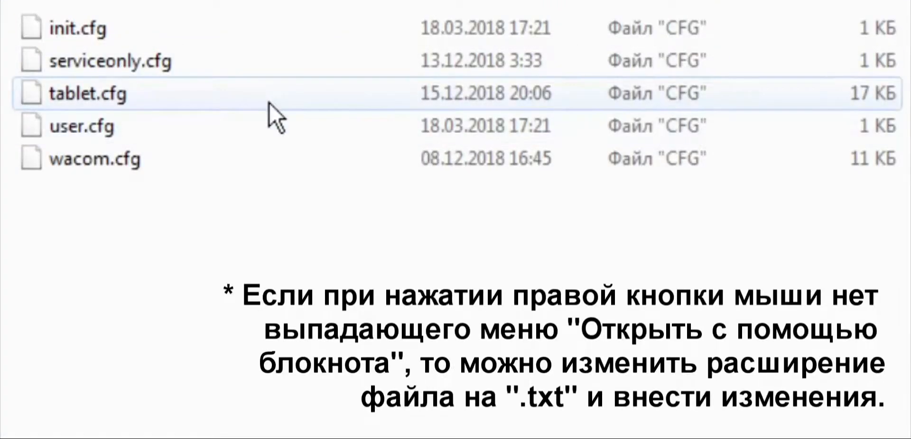
click(269, 103)
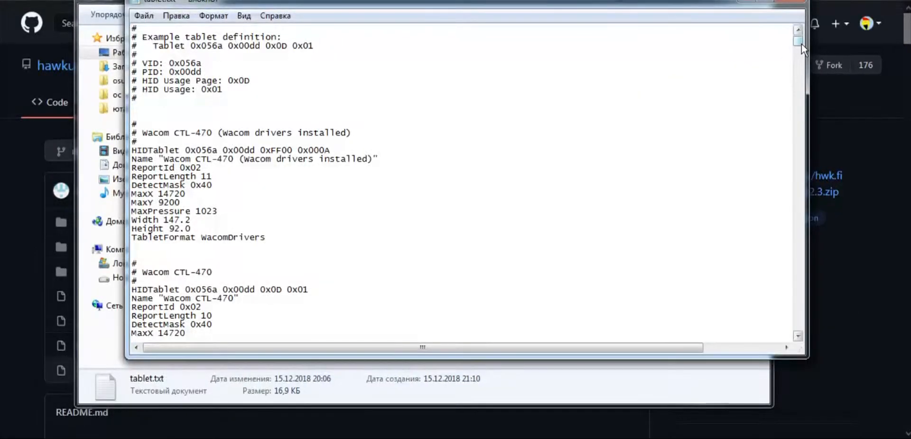
drag(802, 44, 776, 335)
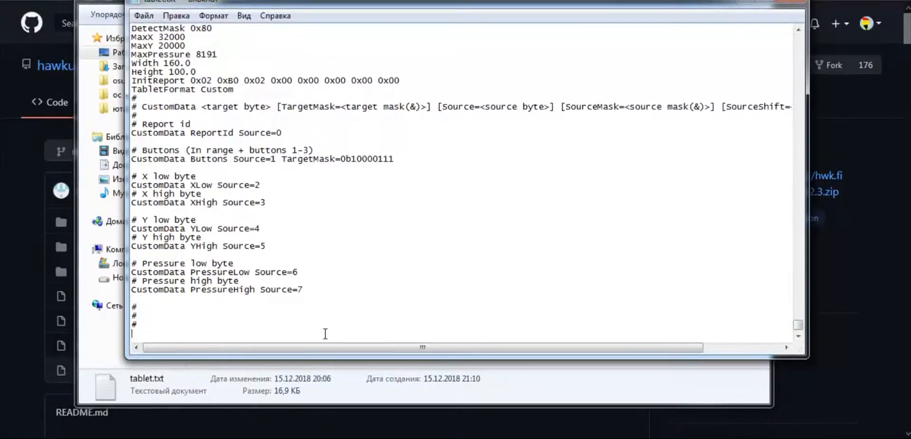
drag(325, 334, 221, 303)
text(# # Gaomon S620 # HIDTablet 0x256C 0x006D 0xFF00 0x0001 USBTablet "{62F12D4C-3431-4EFD-8DD7-8E9AAB18D30C}" StringContains 201 "OEM02_T18e_" Name "Gaomon S620" ReportId 0x00 ReportLength 16 DetectMask 0x80 MaxX 33020 MaxY 20320 MaxPressure 8191 Width 165.1 Height 101.6 InitStrings 100 200 InitStrings 100 200 AuxReportId 0x08 AuxReportLength 12 AuxDetectMask 0xE0 AuxIgnoreMask 0x8C AuxCustomData ReportId Source=0 AuxCustomData ButtonsLow Source=4 SourceMask=0x3F AuxCustomData Detect Source=1 AuxButtonCount 4)
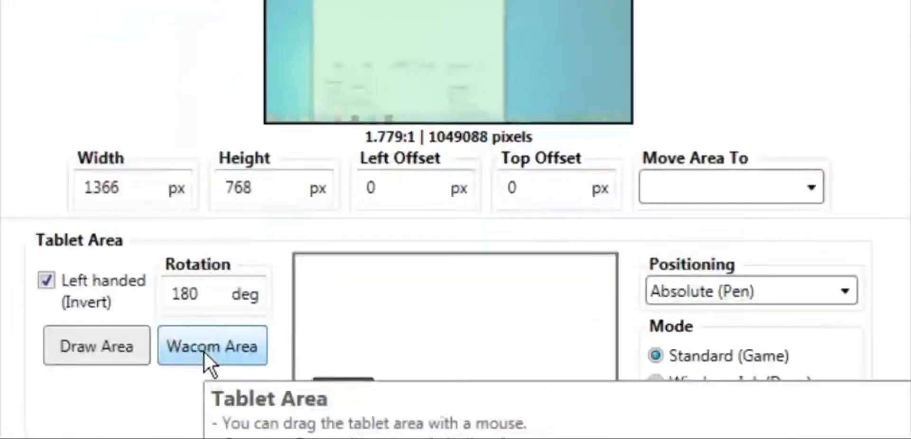
Load the Wacom Intuos/Bamboo area values from backup and set them as the tablet area.
click(205, 352)
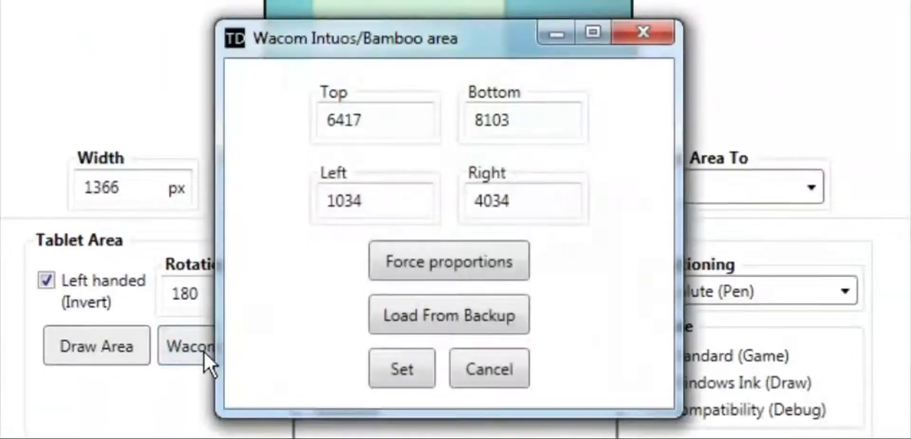
click(471, 315)
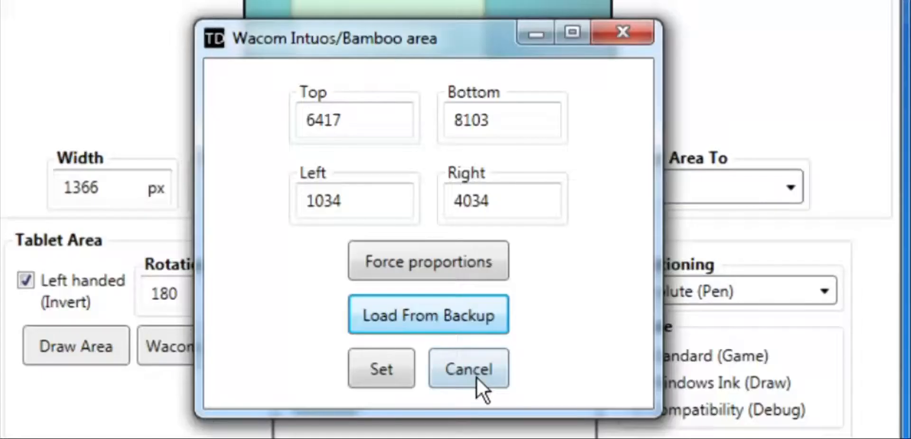
click(399, 366)
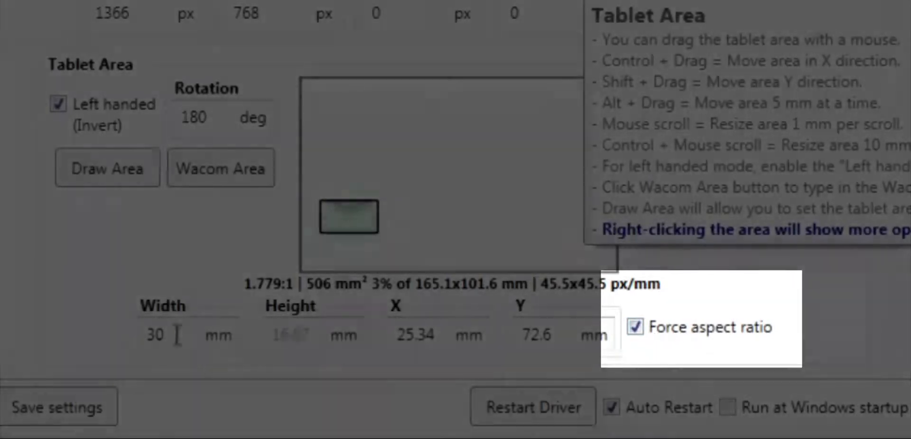
Try tablet area widths of 31, 40 and 35 mm with the aspect ratio forced, and return to 30 mm.
click(152, 335)
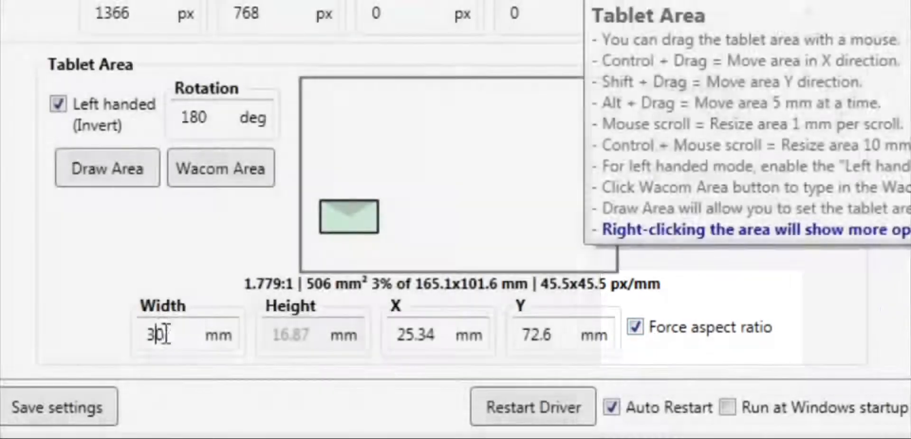
key(Delete)
text(1)
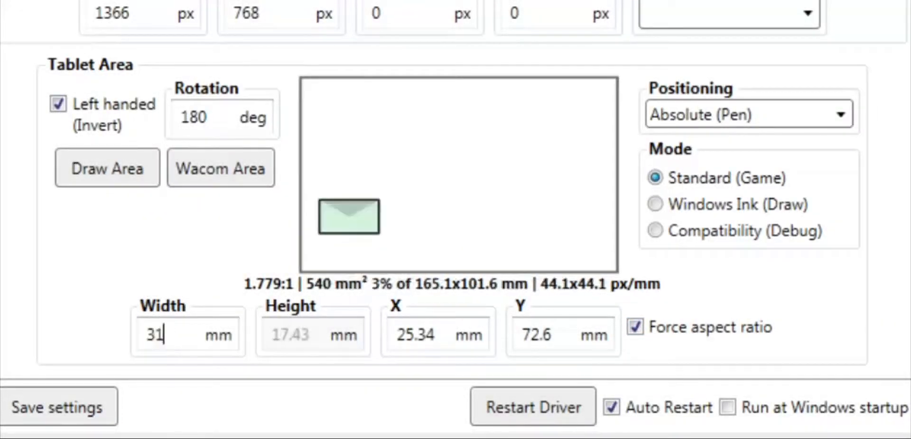
key(BackSpace)
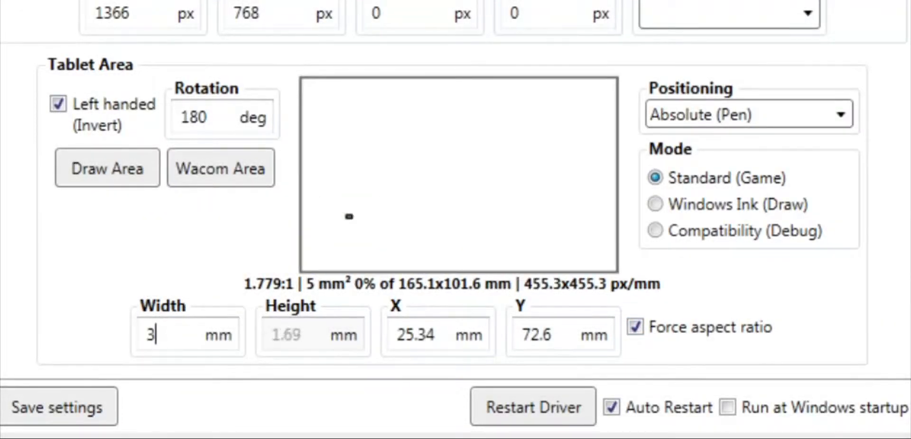
text(40)
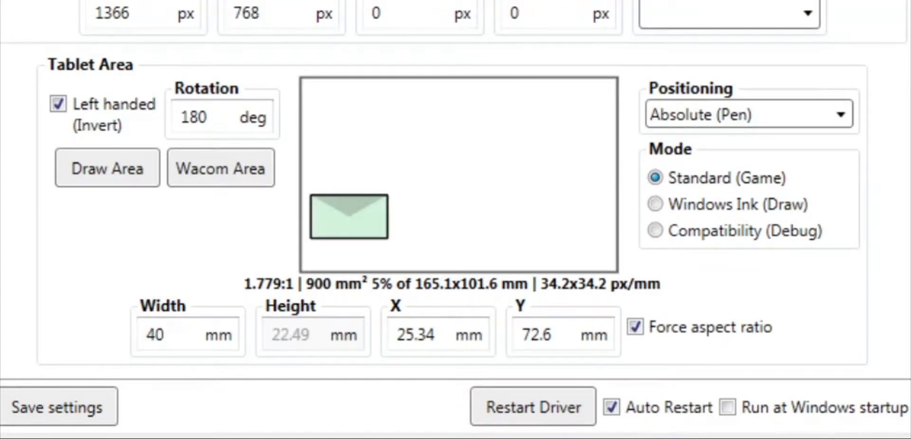
key(BackSpace)
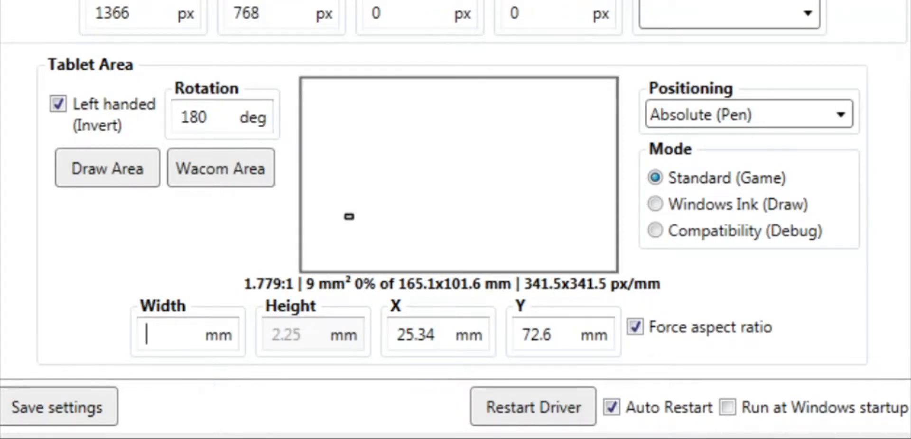
text(35)
key(BackSpace)
text(0)
Check the available positioning modes for the tablet area and save the driver settings.
click(842, 116)
click(843, 116)
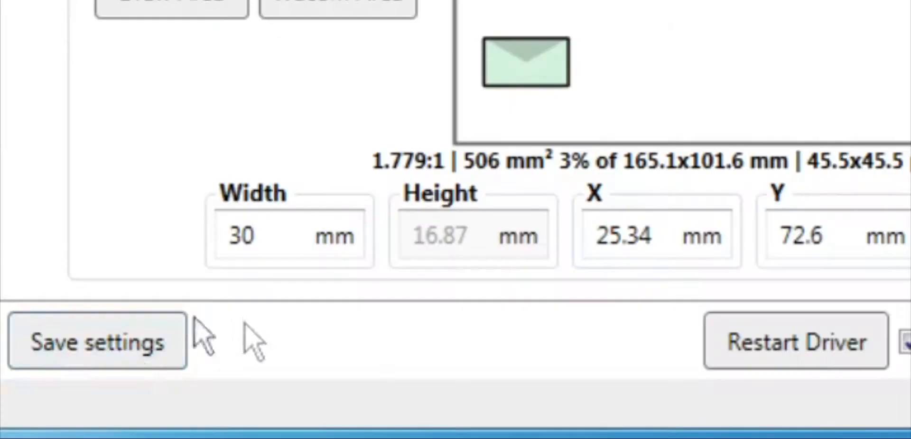
click(134, 359)
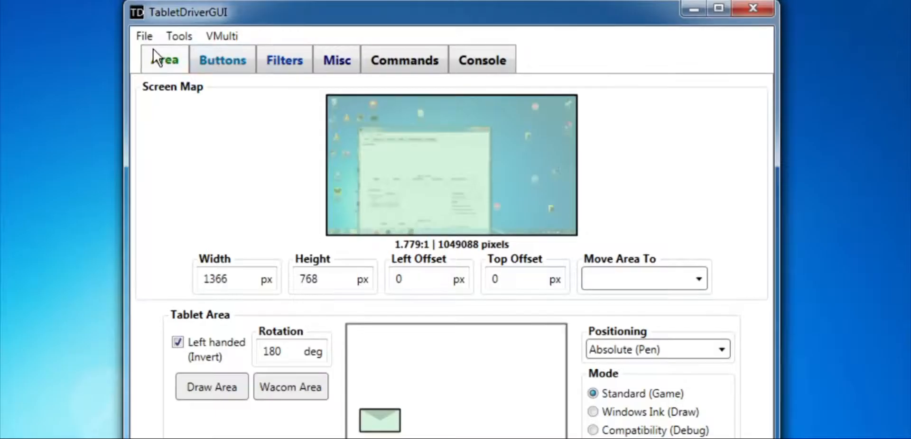
Examine the mouse mapping choices for the pen's top and bottom buttons.
click(218, 60)
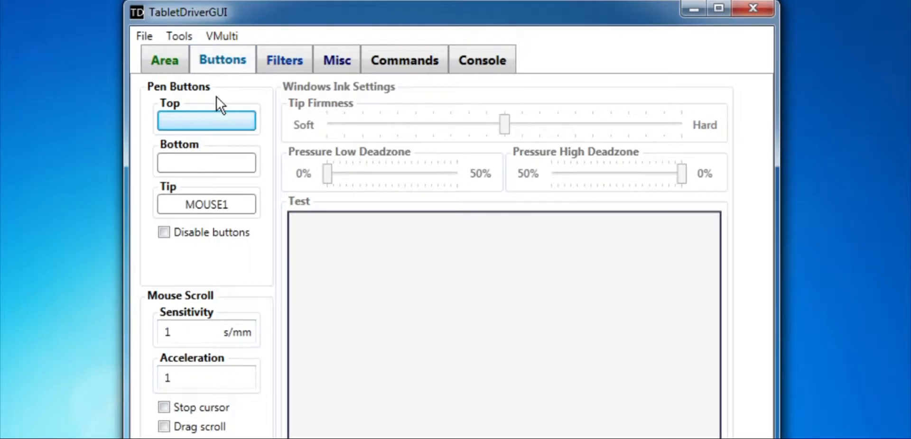
click(217, 118)
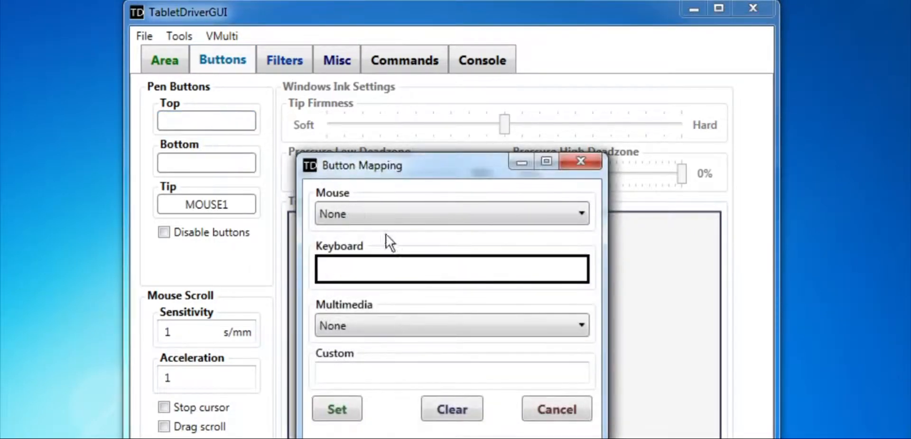
click(390, 216)
click(381, 235)
click(345, 404)
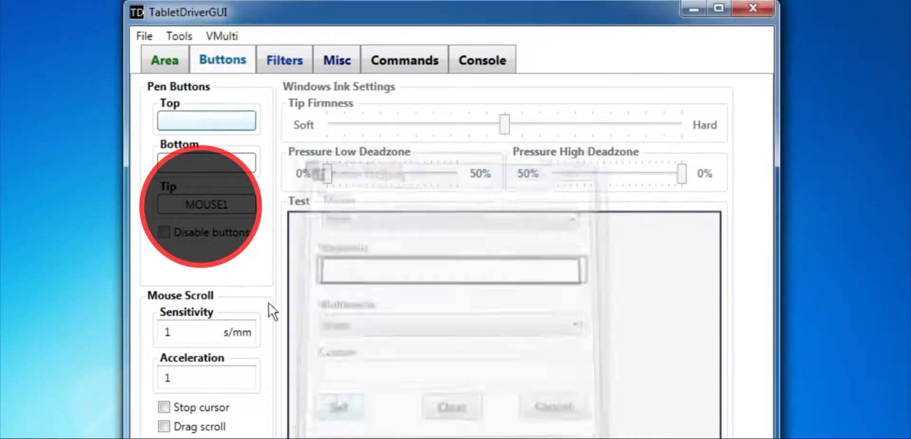
click(209, 164)
click(340, 220)
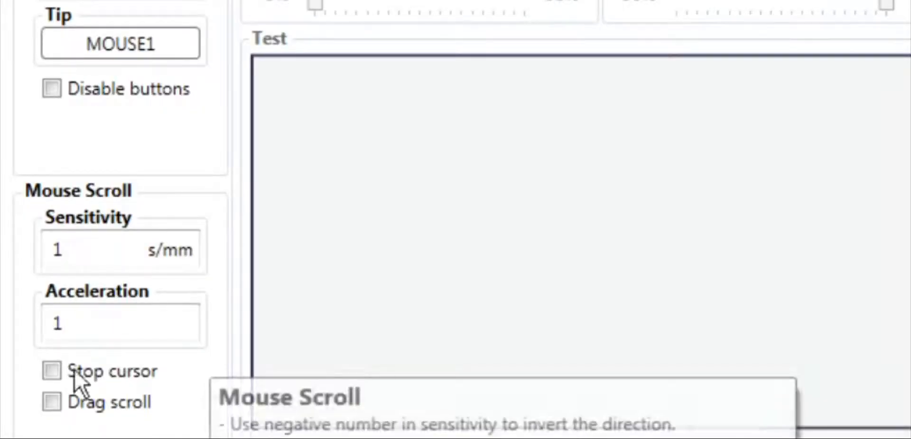
click(335, 45)
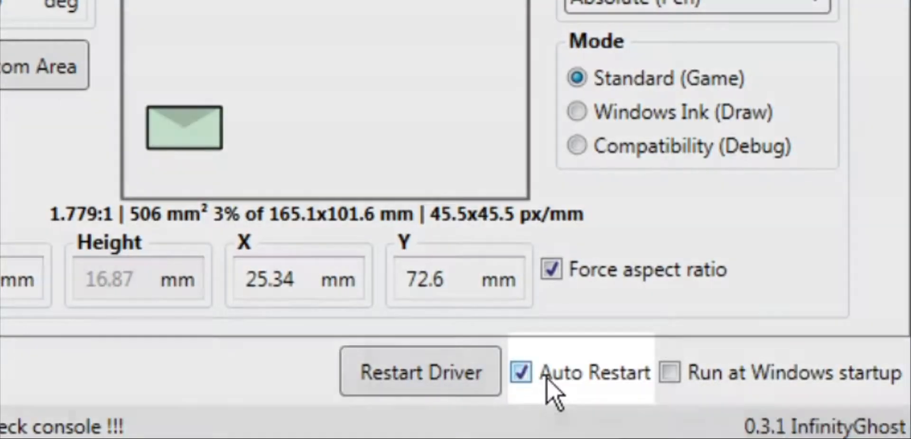
Keep Auto Restart turned on and enable running the driver at Windows startup.
click(550, 402)
click(546, 377)
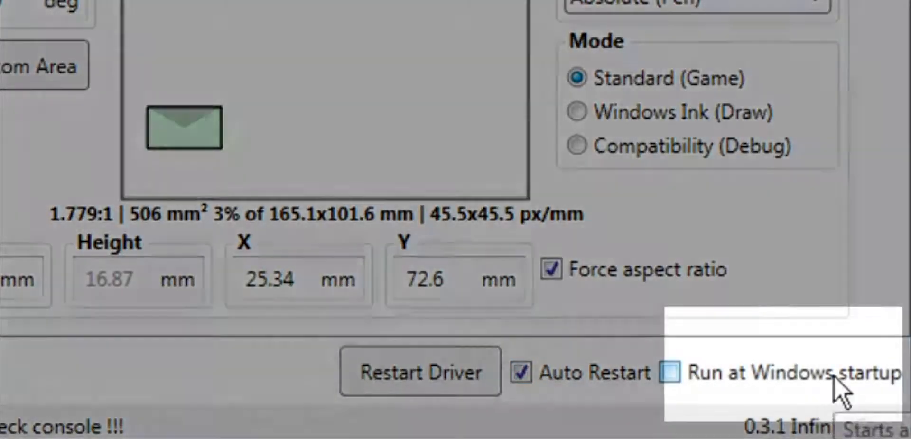
click(834, 376)
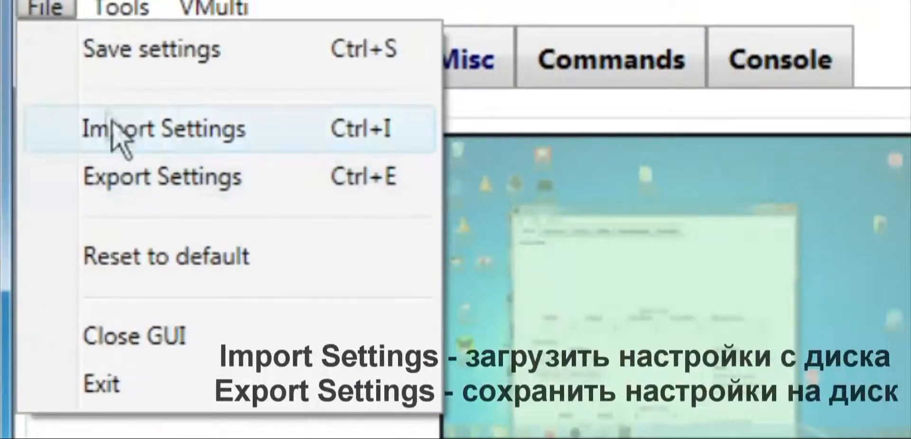
Review the options for importing settings and resetting to default, and dismiss the reset without applying it.
click(116, 129)
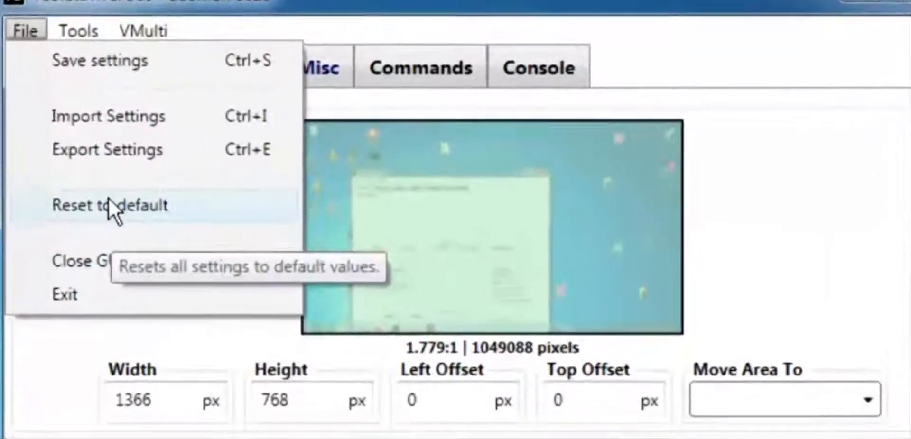
click(243, 133)
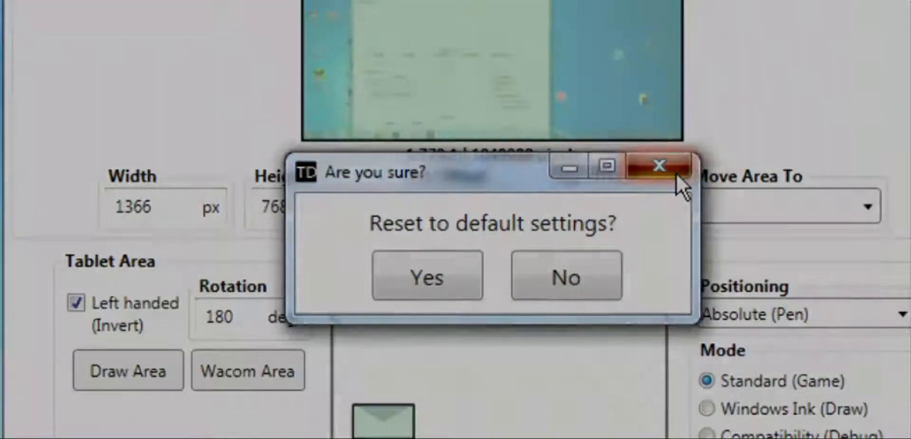
click(677, 175)
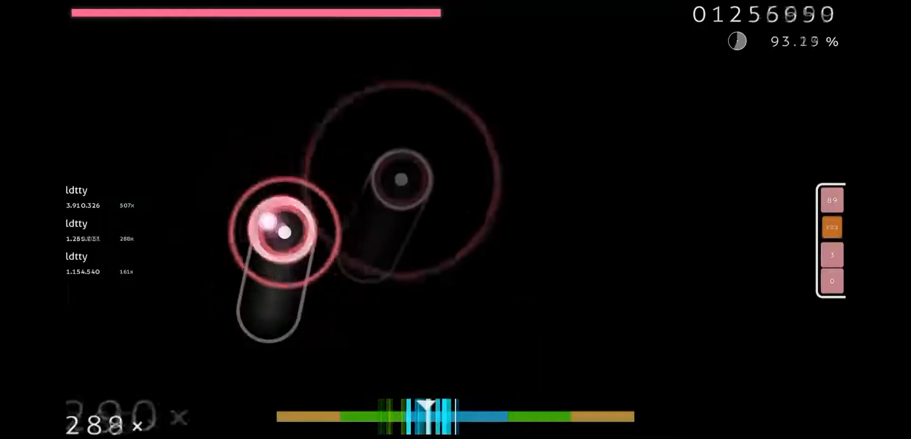
key(x)
key(z)
key(x)
key(x)
key(x)
key(x)
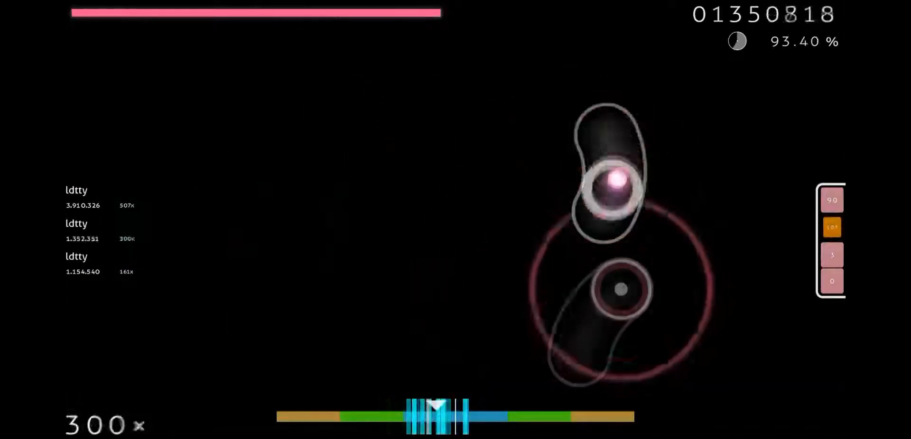
key(z)
key(x)
key(x)
key(x)
key(z)
key(x)
key(z)
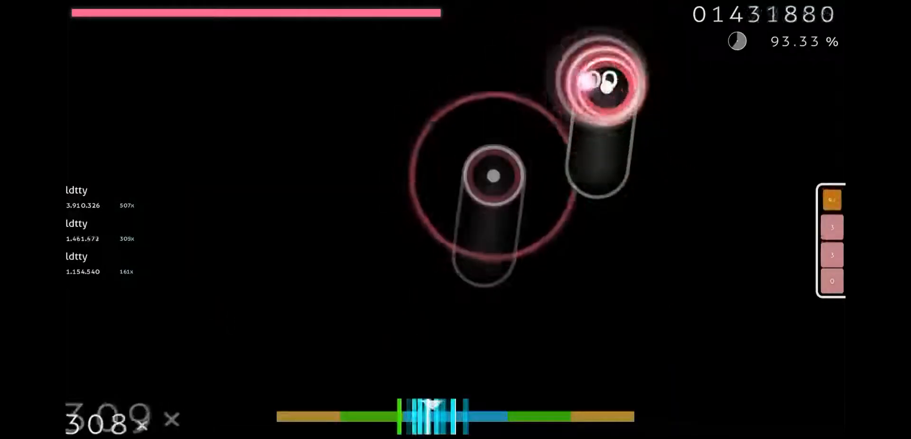
key(z)
key(x)
key(z)
key(x)
key(z)
key(x)
key(x)
key(x)
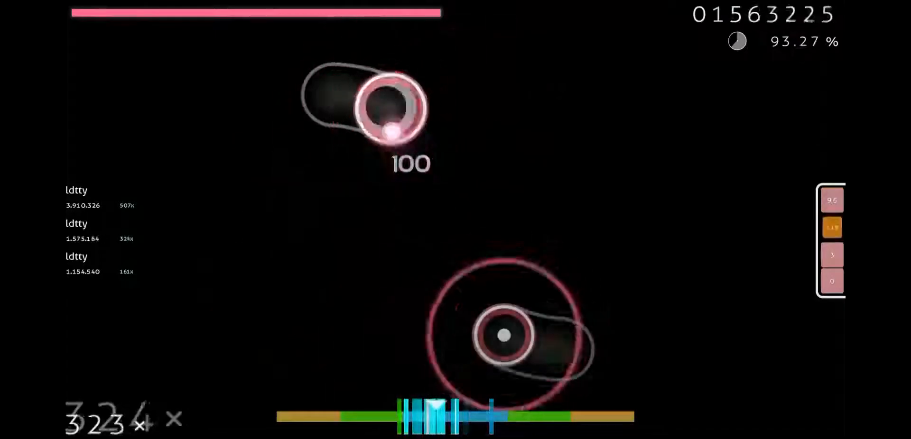
key(z)
key(x)
key(x)
key(z)
key(x)
key(z)
key(x)
key(x)
key(x)
key(x)
key(x)
key(x)
key(z)
key(z)
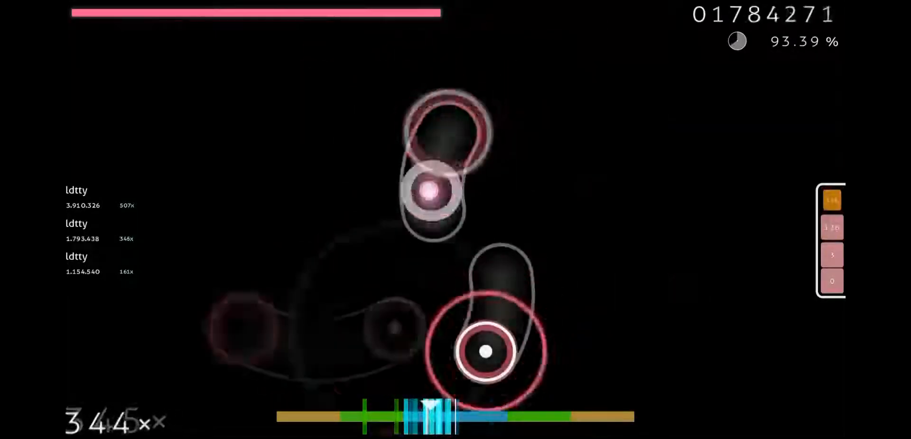
key(x)
key(z)
key(z)
key(x)
key(z)
key(x)
key(z)
key(x)
key(x)
key(z)
key(x)
key(z)
key(x)
key(z)
key(x)
key(z)
key(x)
key(x)
key(z)
key(x)
key(z)
key(x)
key(z)
key(z)
key(x)
key(x)
key(z)
key(z)
key(x)
key(z)
key(x)
key(z)
key(z)
key(x)
key(z)
key(x)
key(z)
key(x)
key(z)
key(x)
key(z)
key(x)
key(z)
key(x)
key(z)
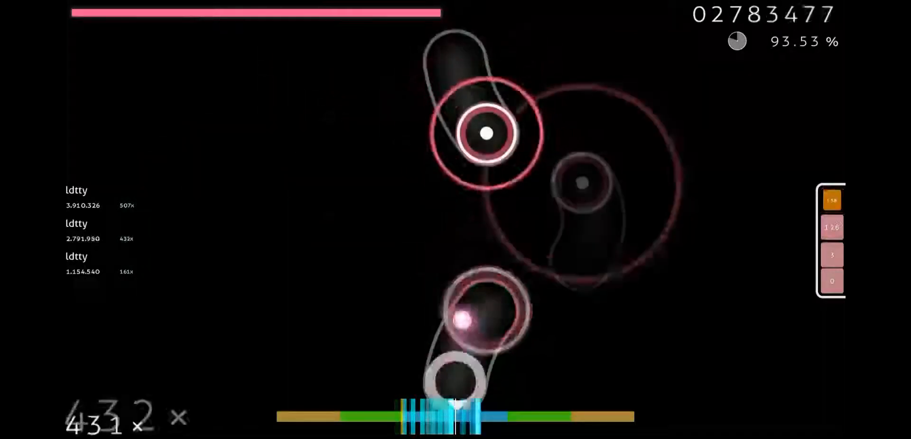
key(x)
key(x)
key(z)
key(x)
key(x)
key(x)
key(x)
key(x)
key(x)
key(x)
key(x)
key(x)
key(x)
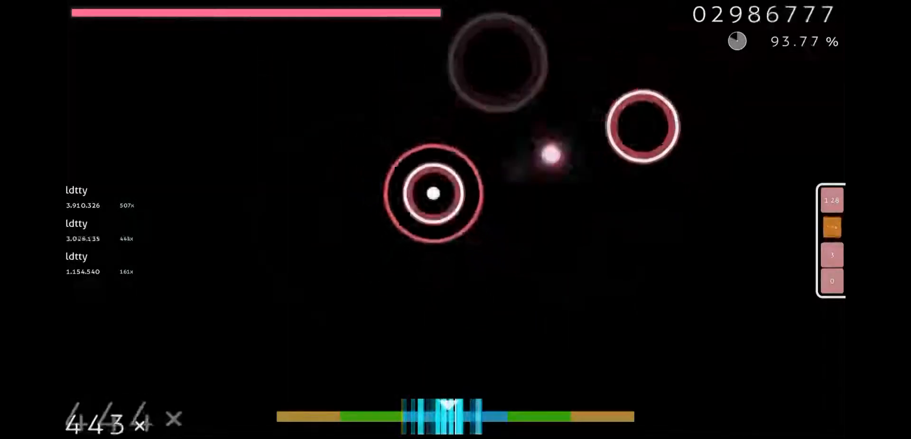
key(z)
key(x)
key(z)
key(x)
key(z)
key(x)
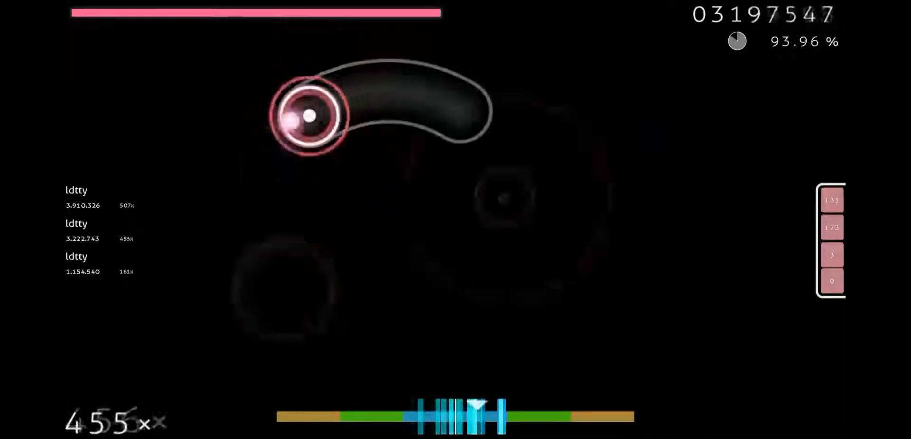
key(x)
key(z)
key(x)
key(x)
key(x)
key(x)
key(x)
key(x)
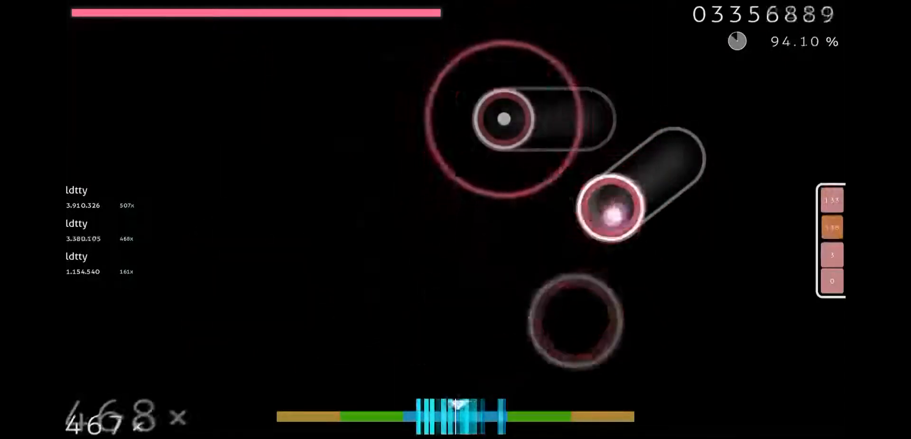
key(z)
key(x)
key(z)
key(x)
key(x)
key(z)
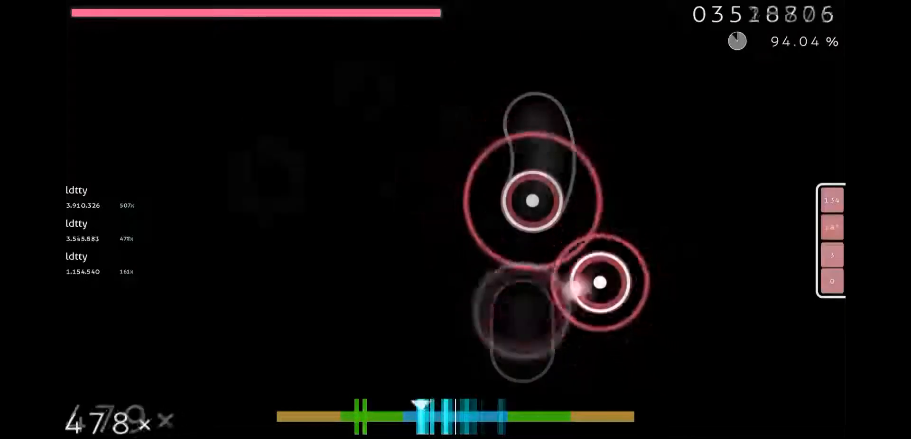
key(x)
key(z)
key(x)
key(x)
key(z)
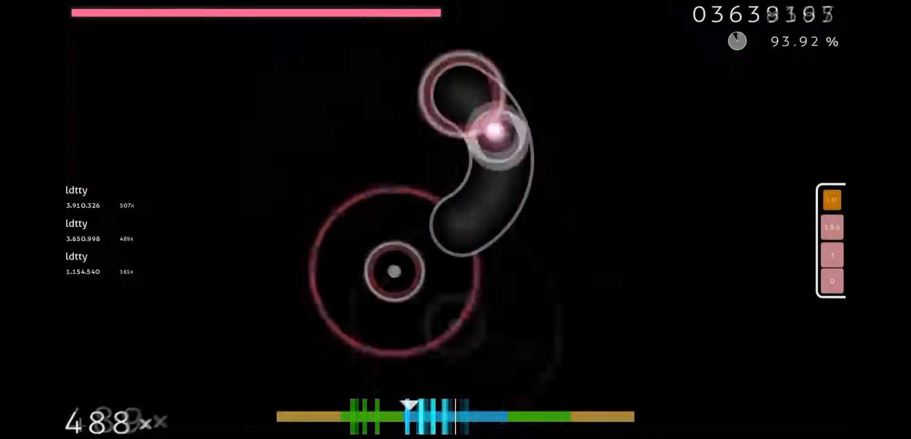
key(x)
key(x)
key(z)
key(x)
key(z)
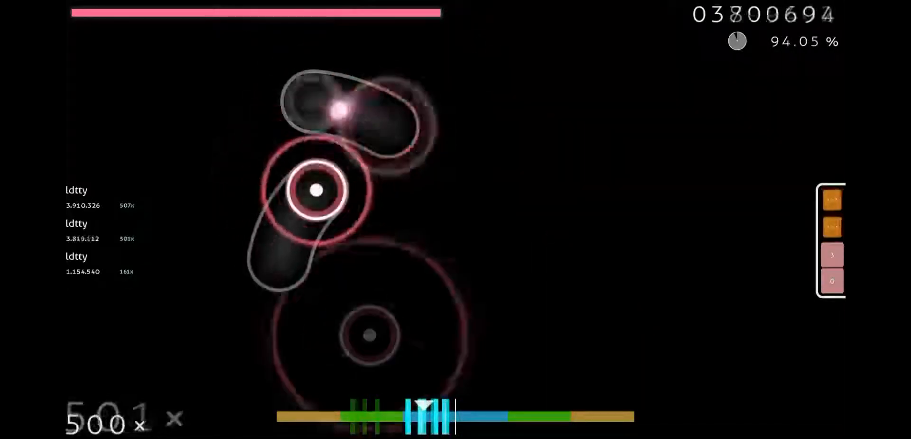
key(x)
key(x)
key(x)
key(x)
key(x)
key(x)
key(x)
key(x)
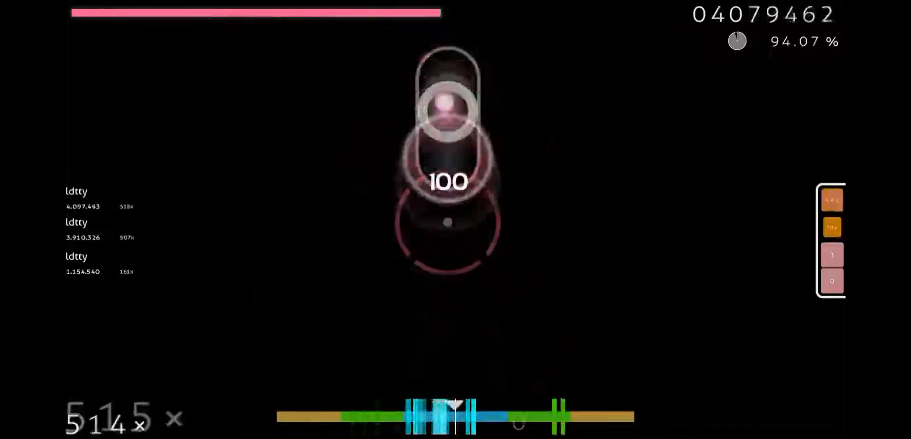